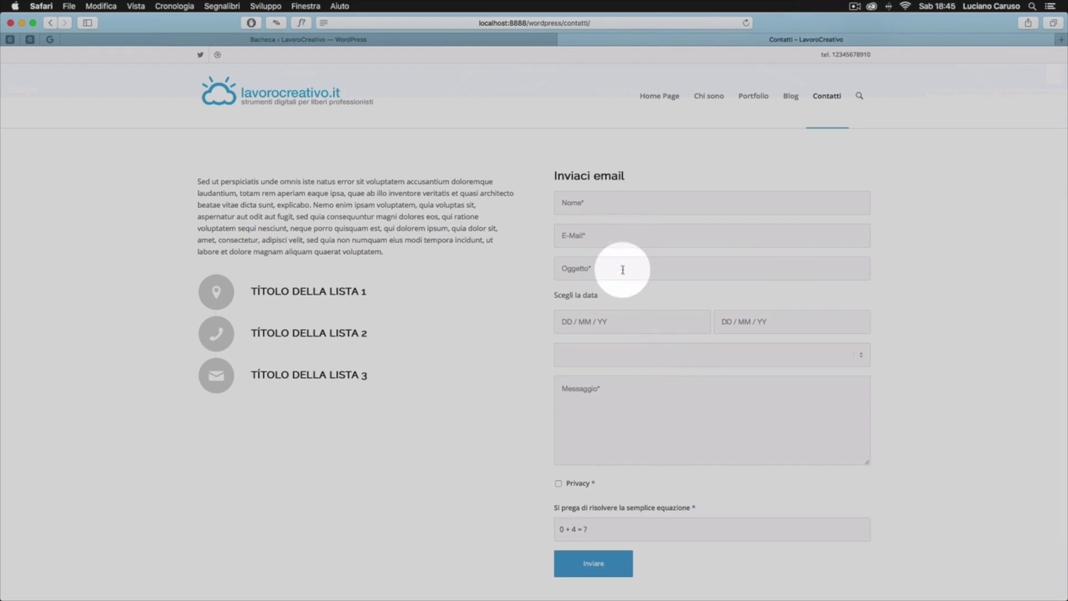
Step: Try out the two date pickers and the option dropdown in the published Contatti page's contact form
{"action": "left_click", "coordinate": [623, 318]}
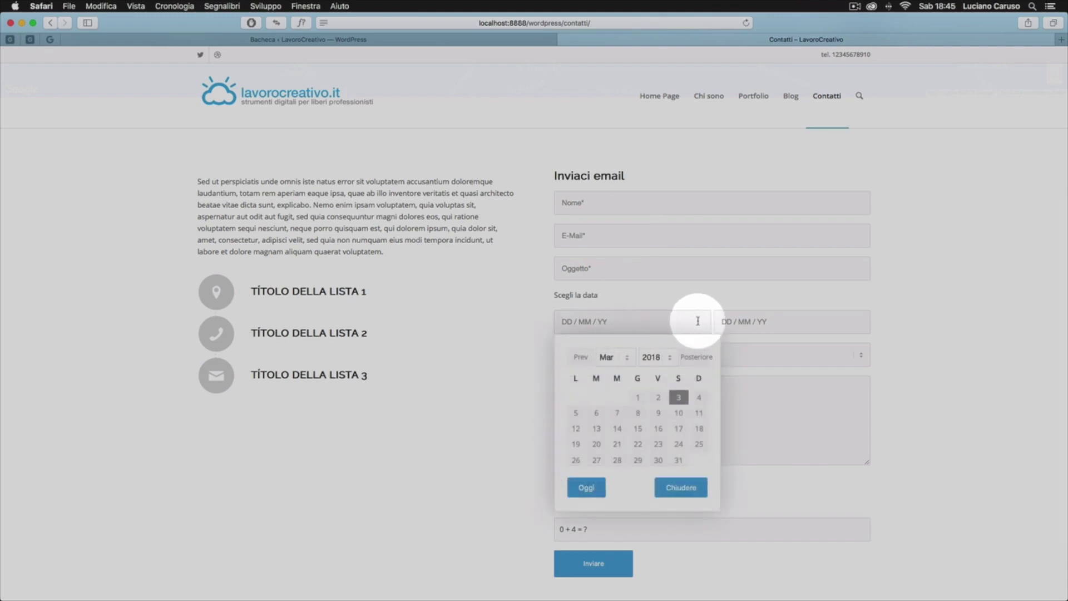
{"action": "left_click", "coordinate": [746, 318]}
{"action": "left_click", "coordinate": [927, 322]}
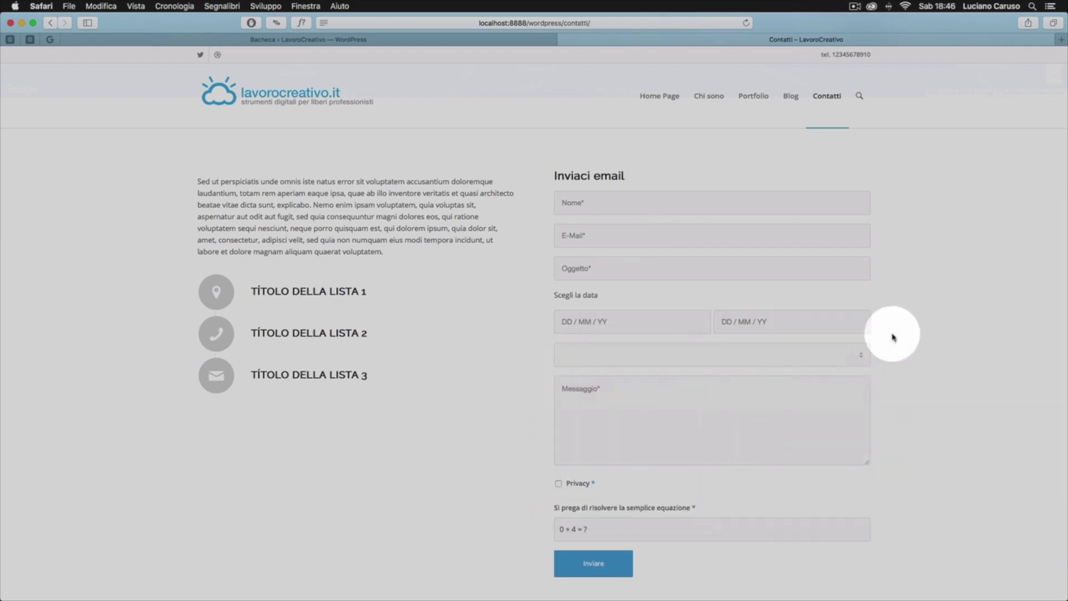
{"action": "left_click", "coordinate": [770, 361]}
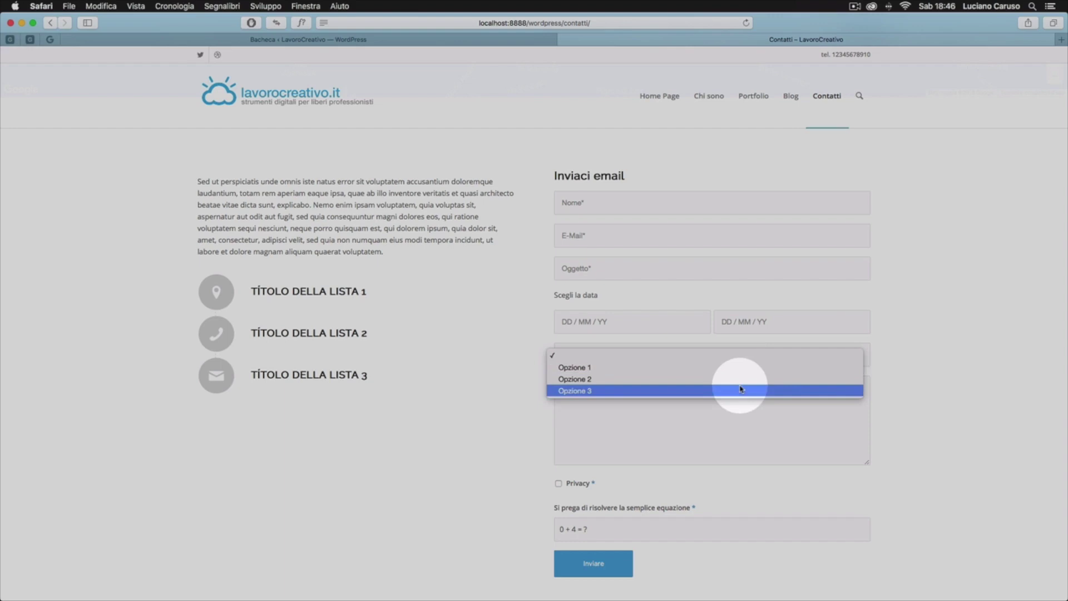
{"action": "left_click", "coordinate": [898, 343]}
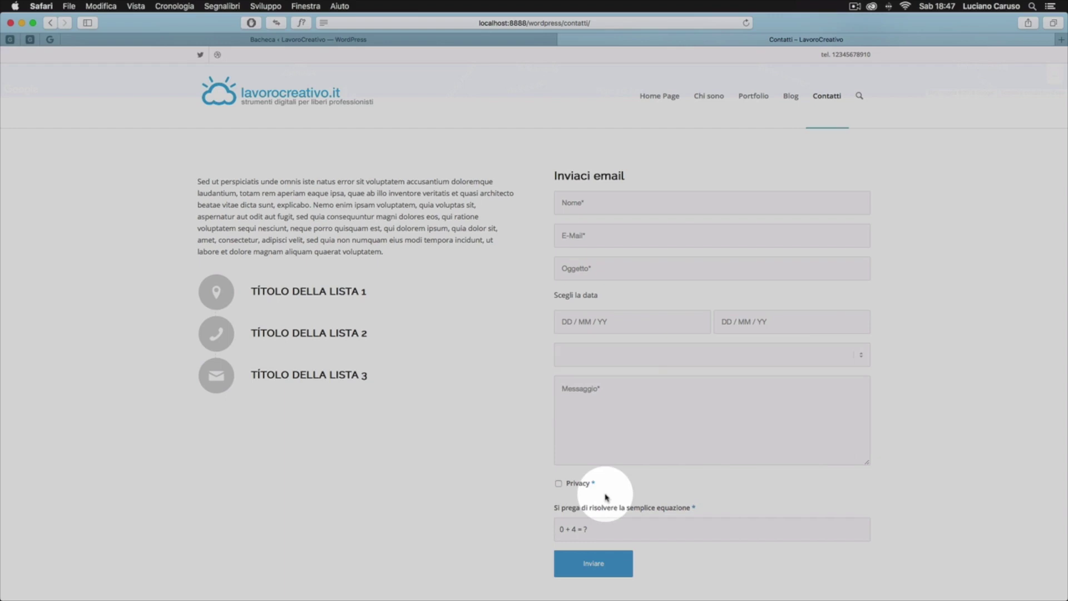
{"action": "scroll", "coordinate": [606, 496], "scroll_direction": "down", "scroll_amount": 2}
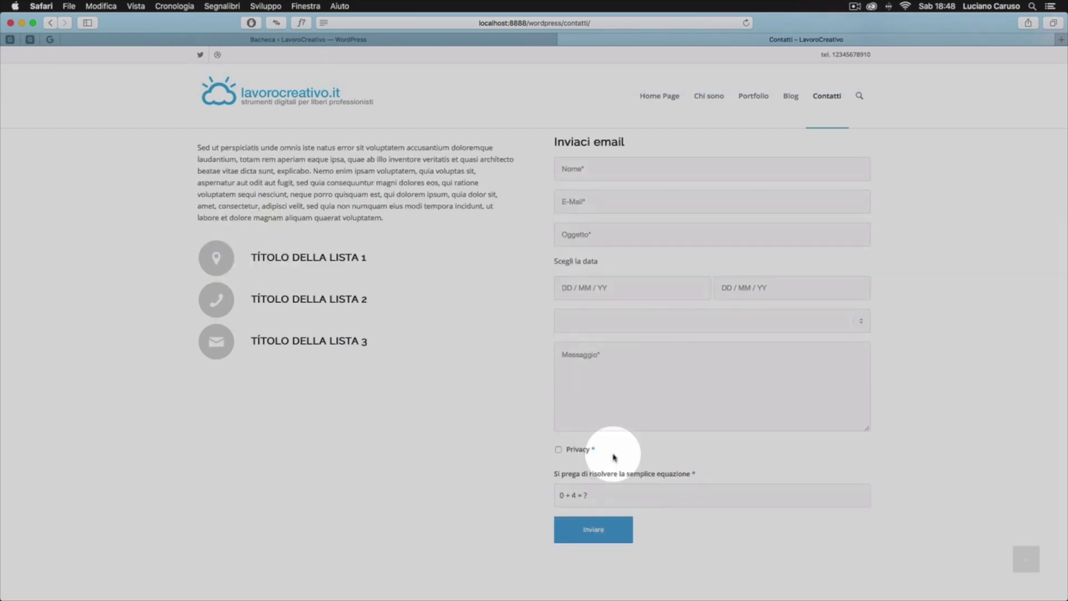
Step: Open the Contatti page for editing from the WordPress page list and look over its layout elements
{"action": "left_click", "coordinate": [389, 38]}
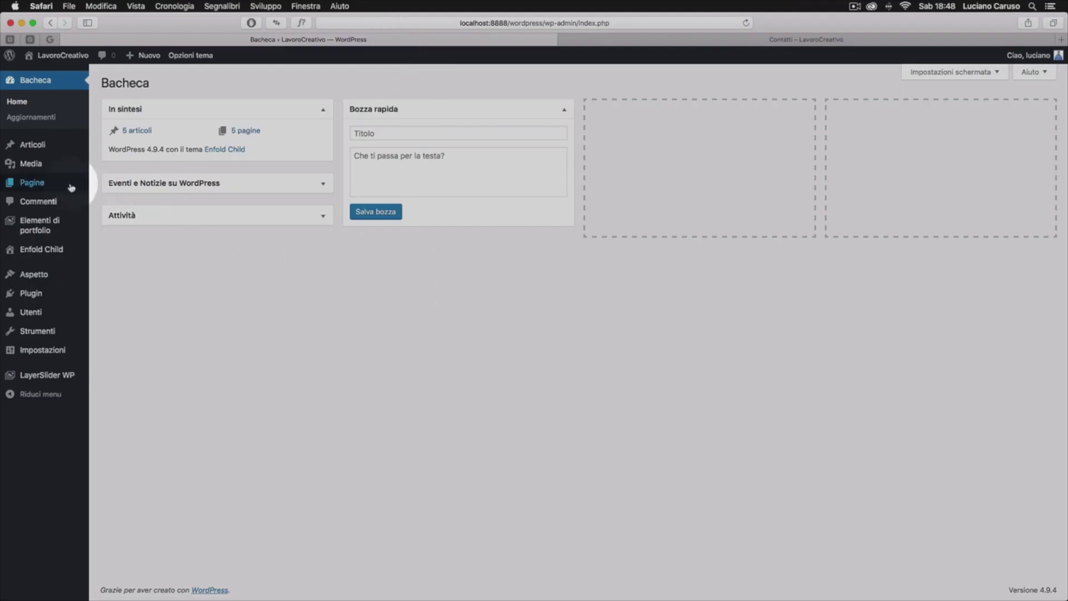
{"action": "left_click", "coordinate": [32, 183]}
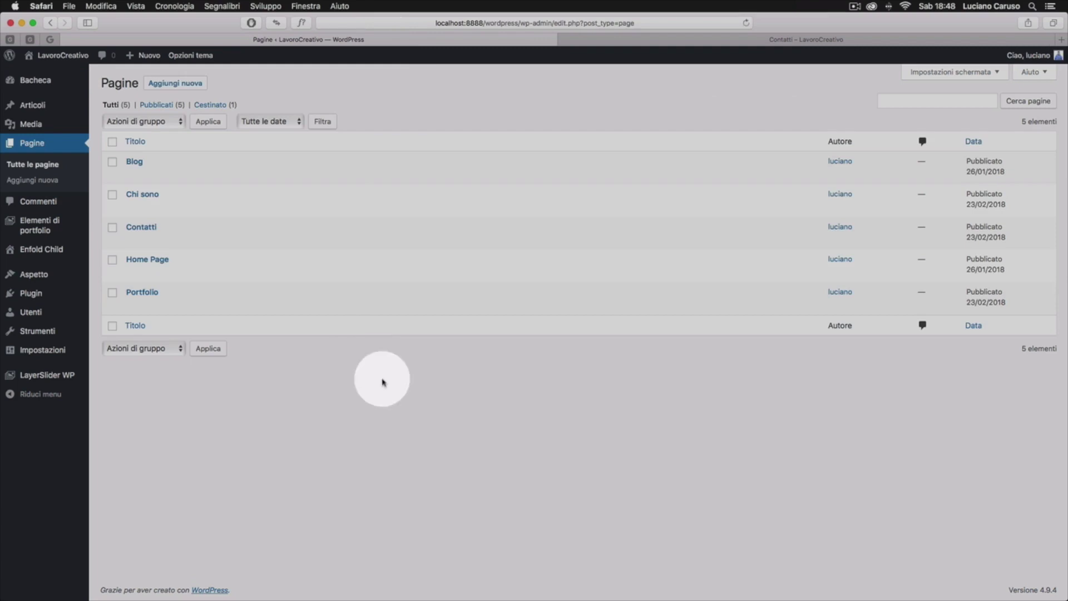
{"action": "left_click", "coordinate": [152, 241]}
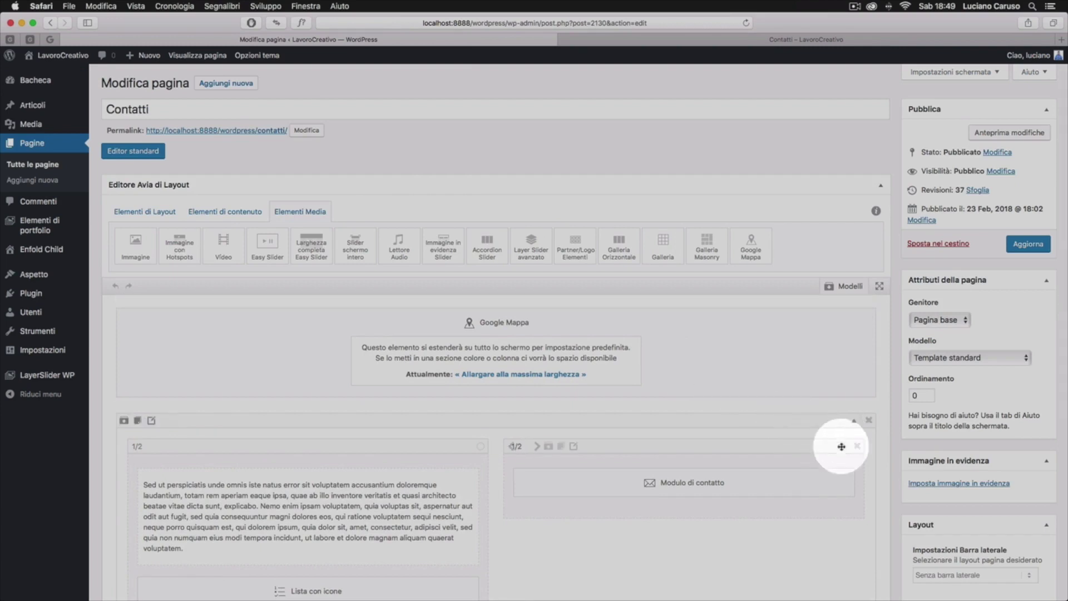
{"action": "scroll", "coordinate": [844, 442], "scroll_direction": "down", "scroll_amount": 5}
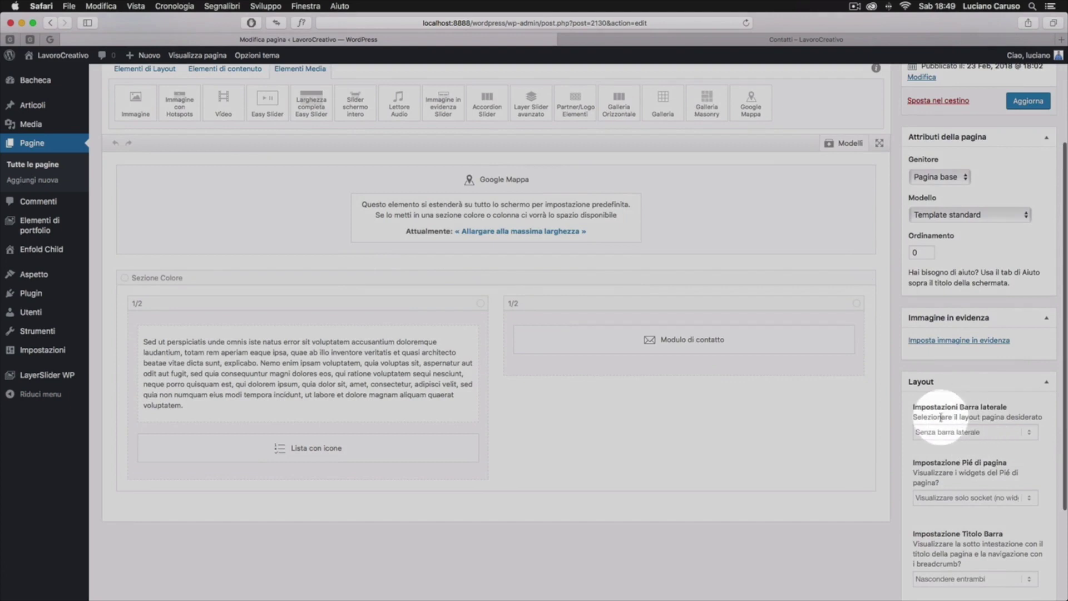
{"action": "scroll", "coordinate": [884, 513], "scroll_direction": "up", "scroll_amount": 5}
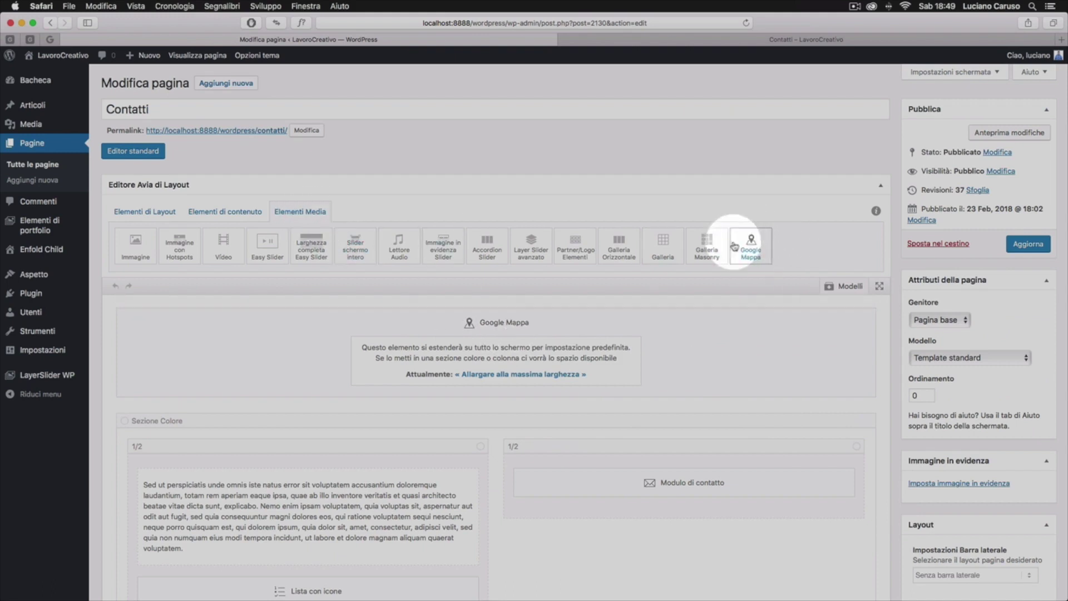
Step: Review the Google Mappa element's location settings against the marker tooltip on the published page, and save the element
{"action": "left_click", "coordinate": [690, 335]}
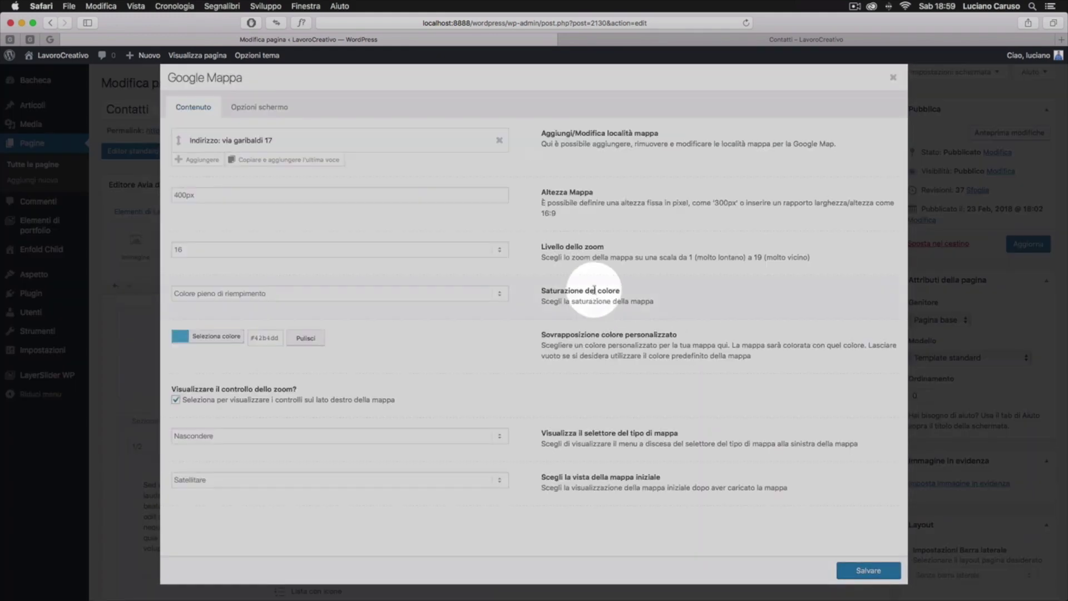
{"action": "left_click", "coordinate": [359, 147]}
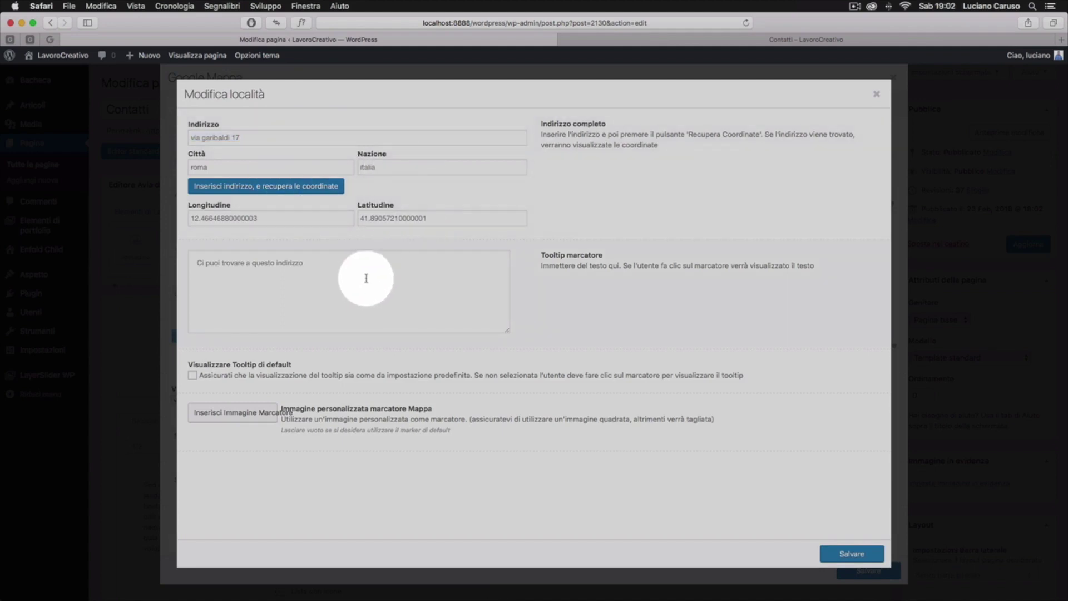
{"action": "left_click", "coordinate": [660, 37]}
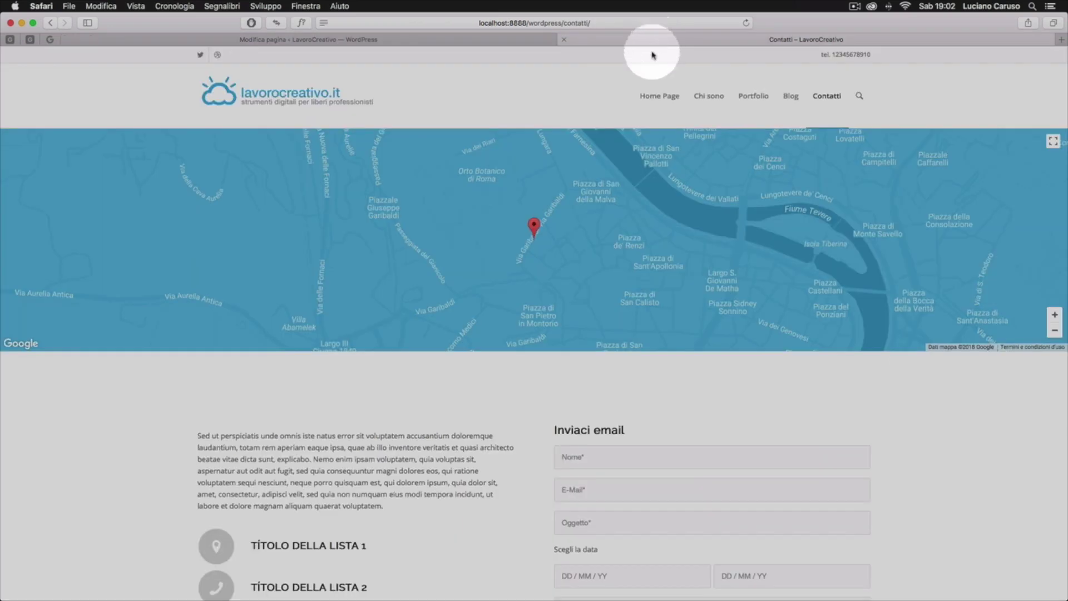
{"action": "left_click", "coordinate": [533, 227]}
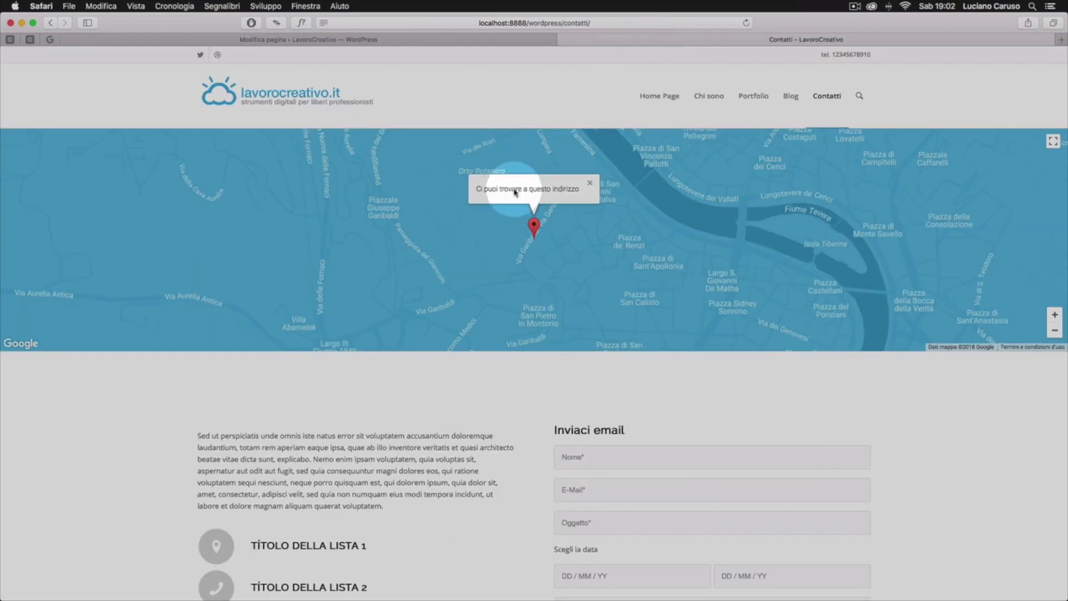
{"action": "left_click", "coordinate": [465, 39]}
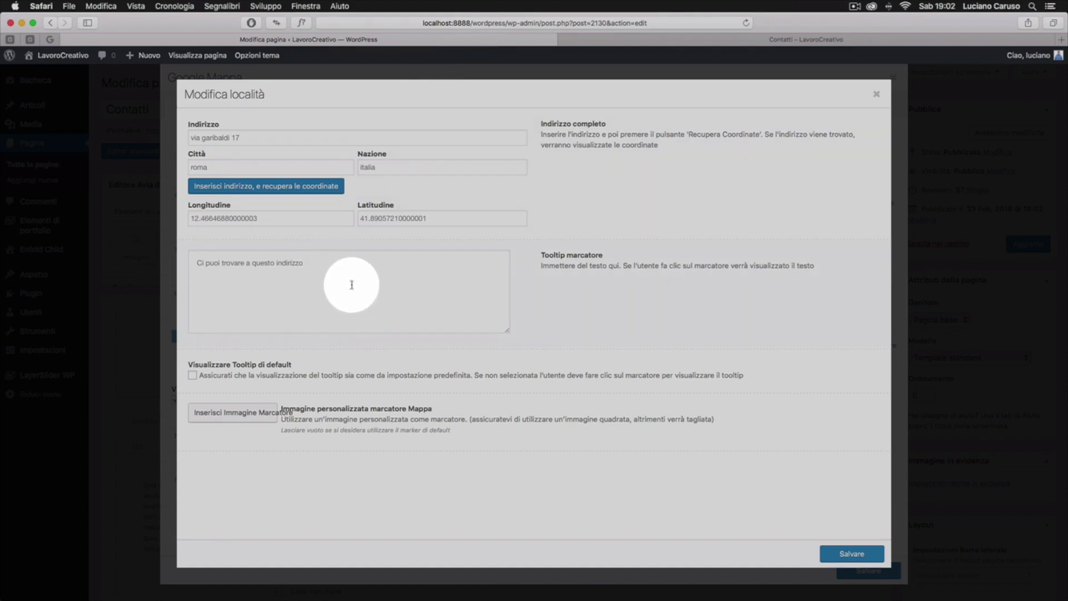
{"action": "left_click", "coordinate": [856, 554]}
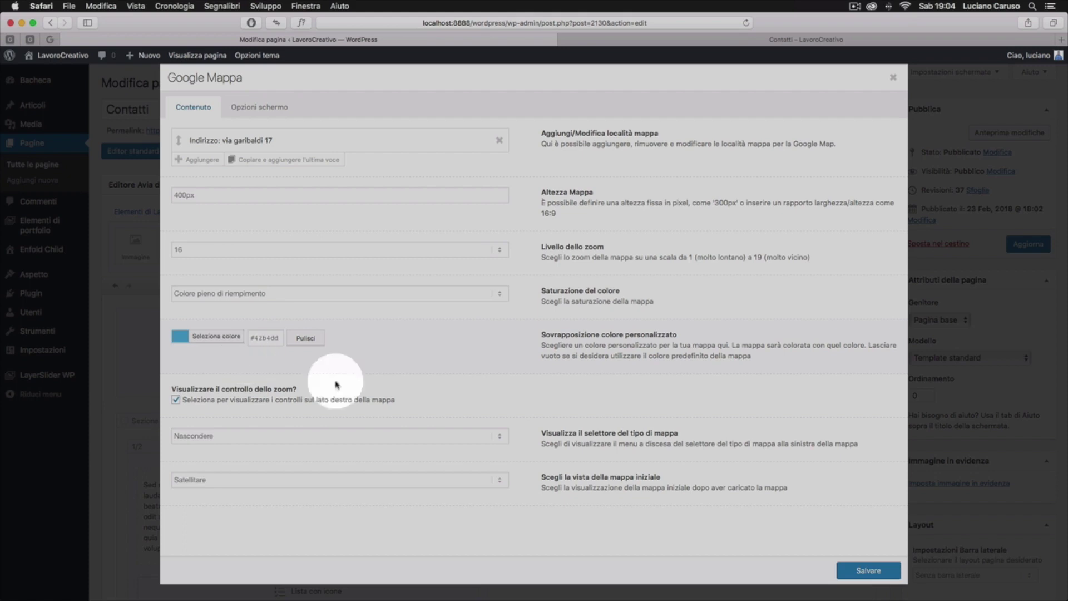
{"action": "left_click", "coordinate": [865, 570]}
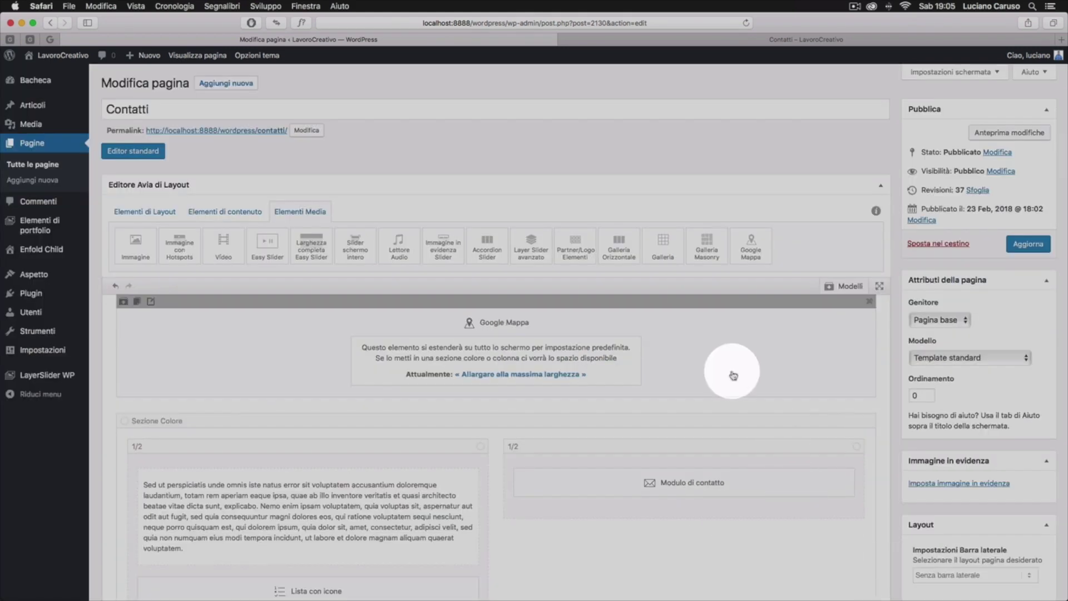
Step: Review the content settings and preview of the Lista con icone element, and save it
{"action": "scroll", "coordinate": [617, 369], "scroll_direction": "down", "scroll_amount": 5}
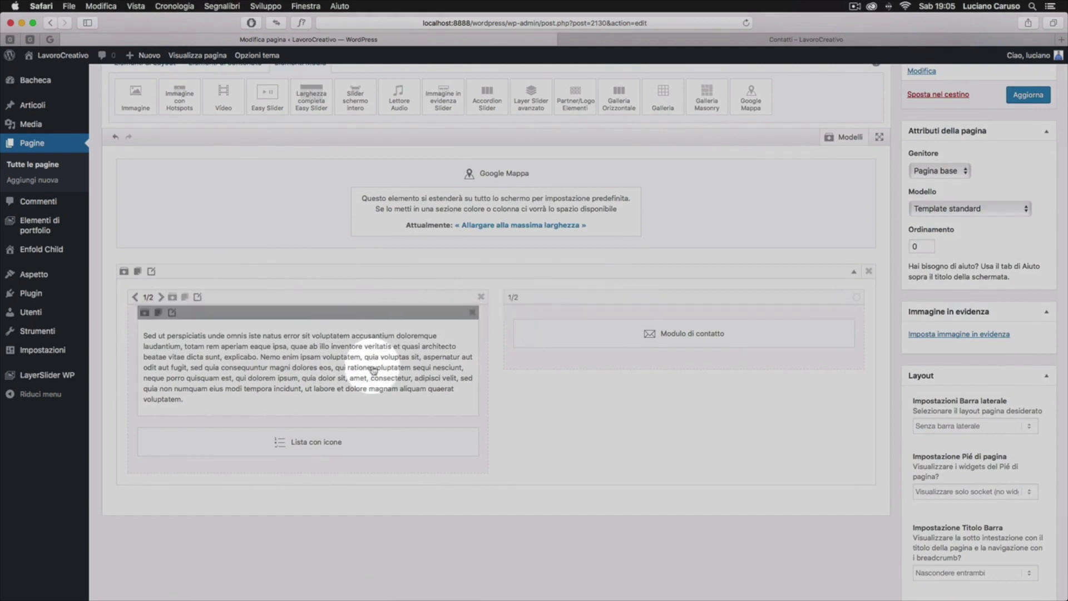
{"action": "left_click", "coordinate": [324, 450]}
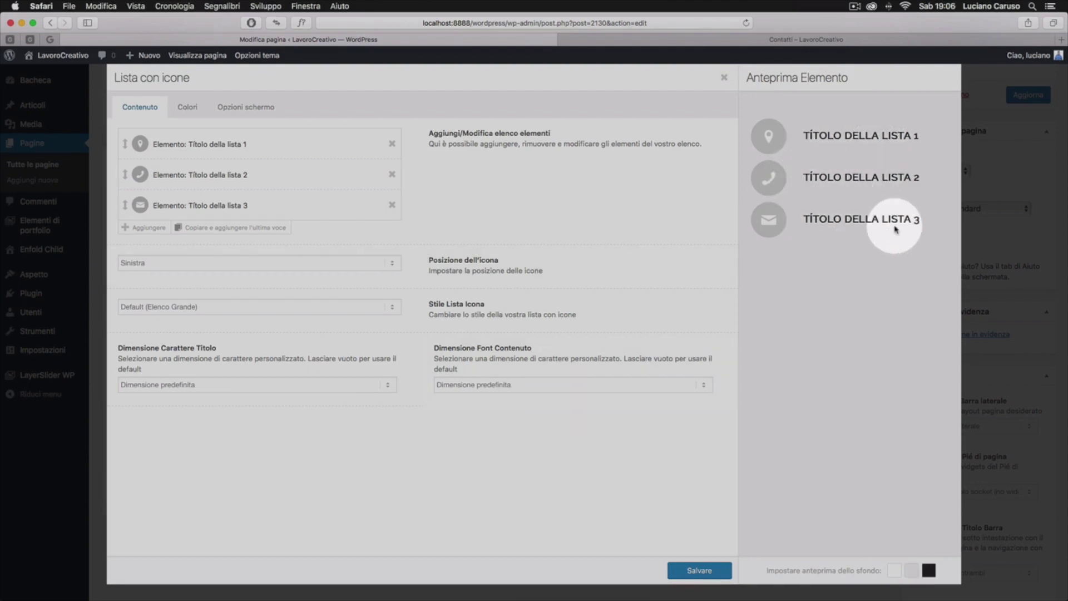
{"action": "left_click", "coordinate": [689, 573]}
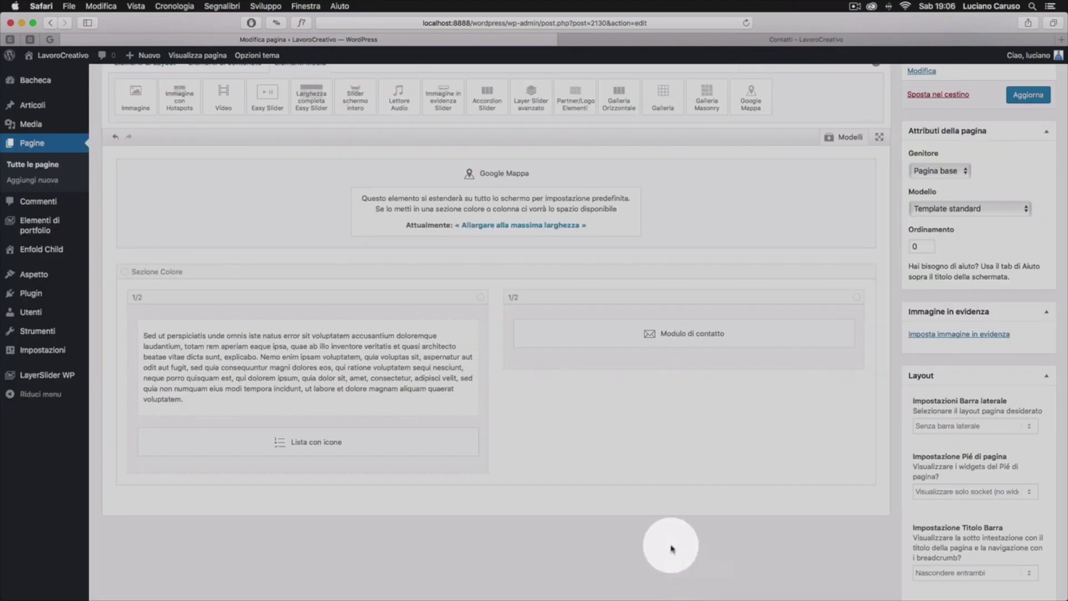
Step: Open the Modulo di contatto element and try the first date field and the option dropdown in its preview
{"action": "left_click", "coordinate": [691, 344]}
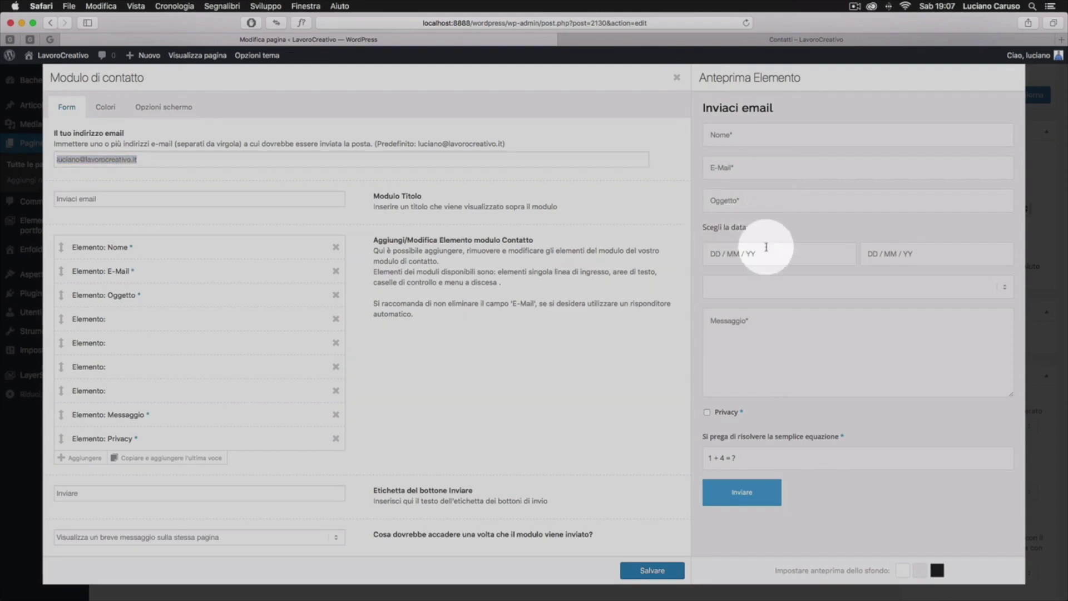
{"action": "left_click", "coordinate": [789, 251]}
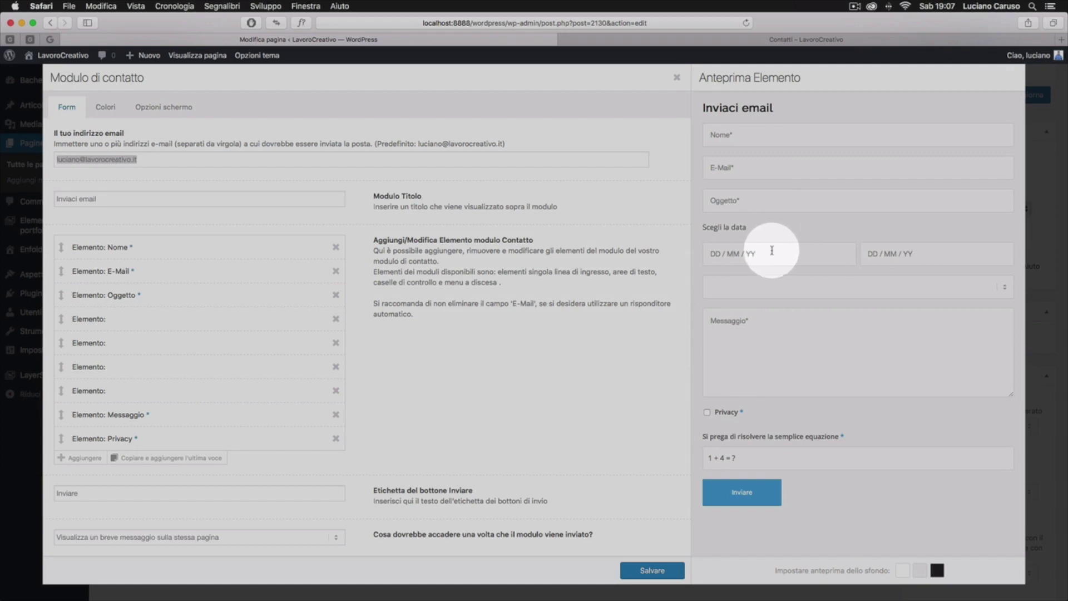
{"action": "left_click", "coordinate": [792, 285]}
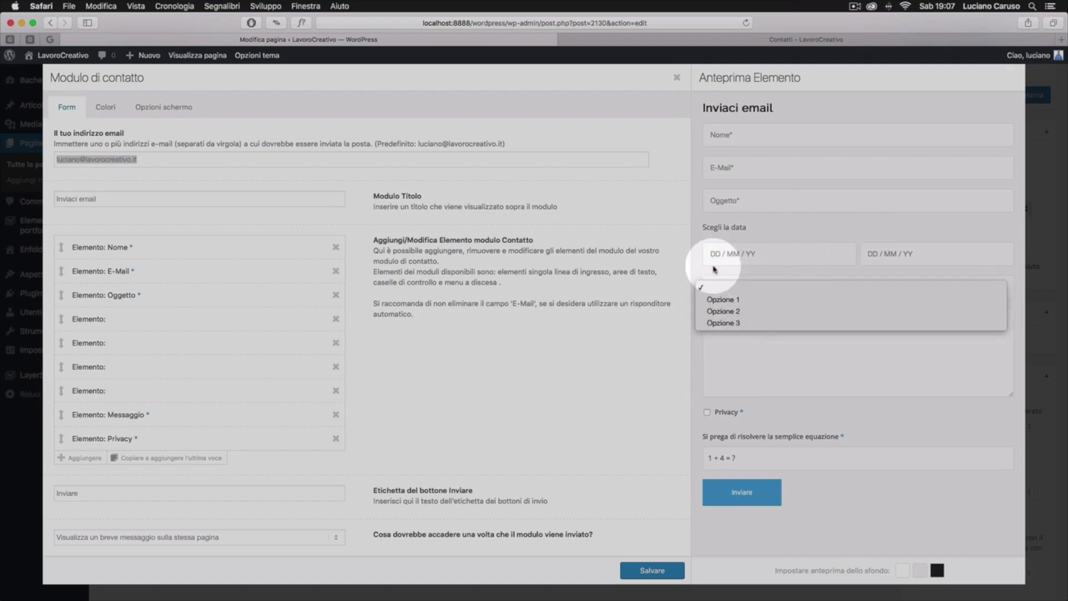
{"action": "left_click", "coordinate": [693, 259]}
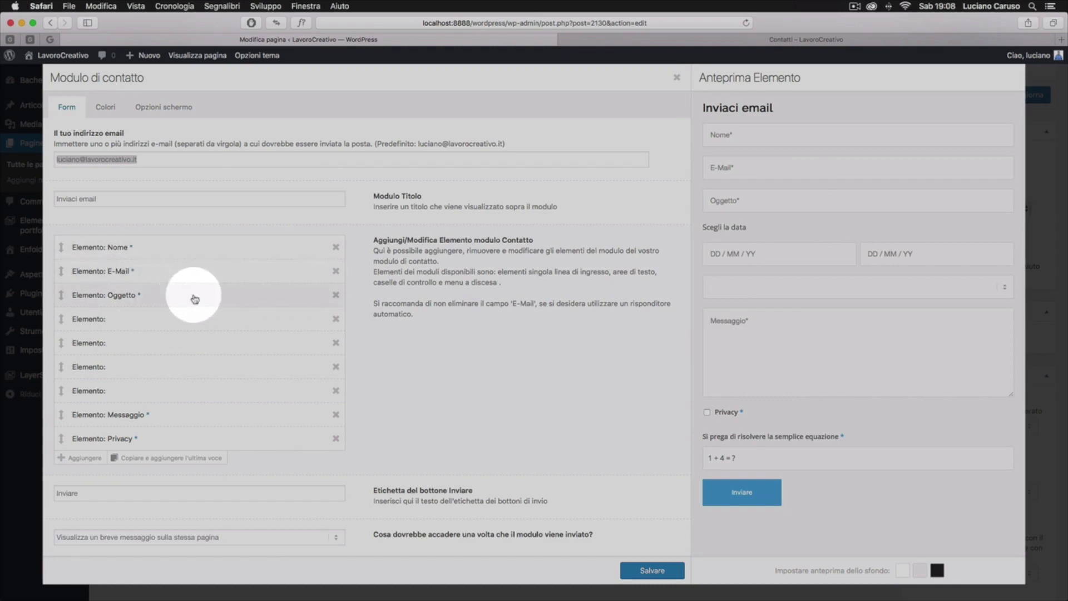
Step: Inspect and save the contact form's custom HTML description element and its two date selector elements
{"action": "left_click", "coordinate": [172, 320]}
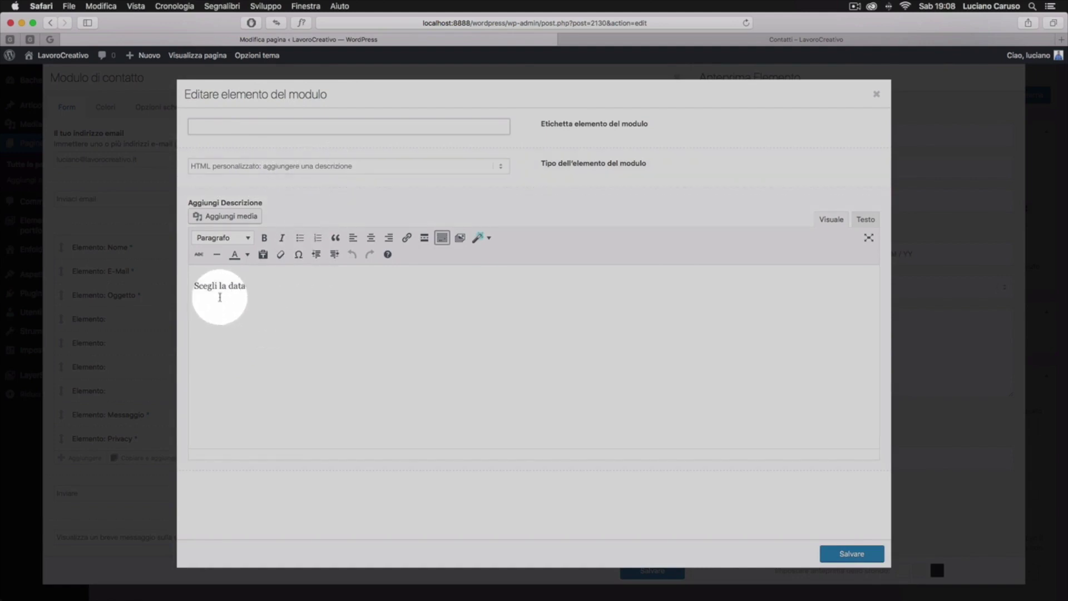
{"action": "left_click", "coordinate": [851, 554]}
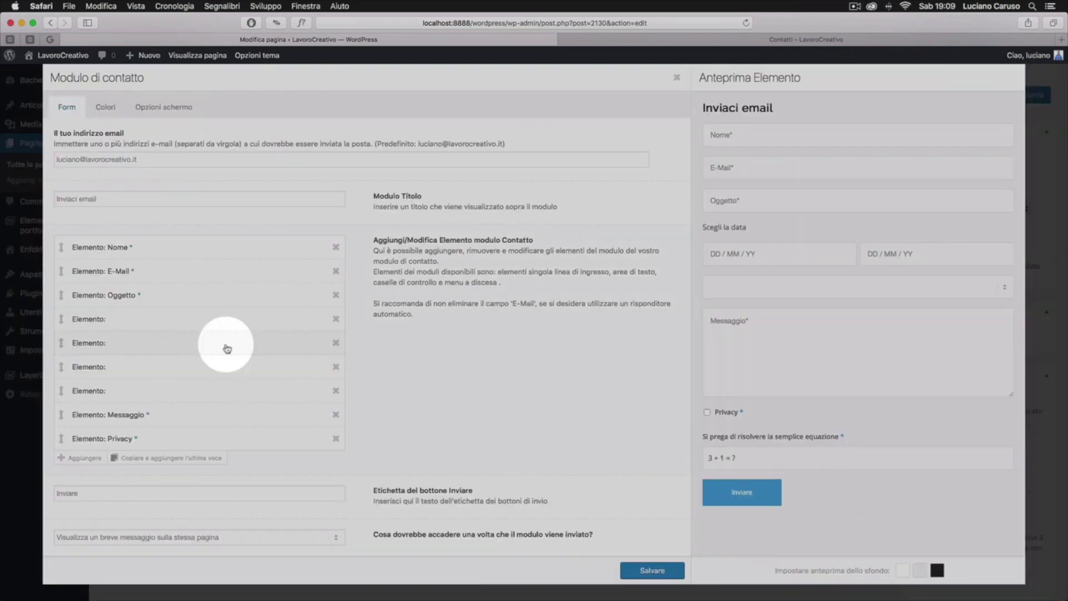
{"action": "left_click", "coordinate": [226, 349]}
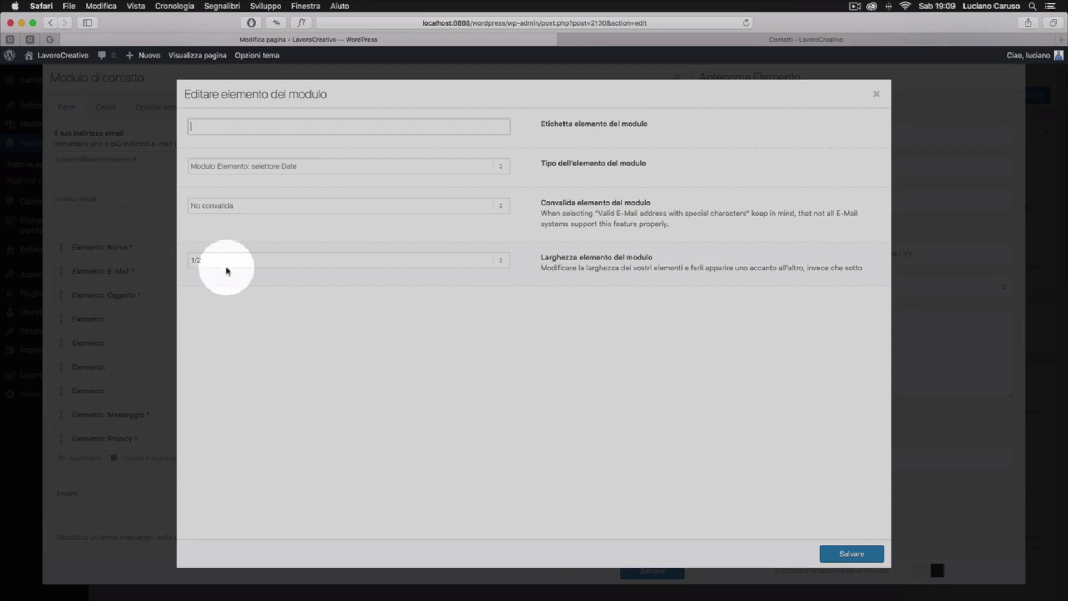
{"action": "left_click", "coordinate": [852, 553]}
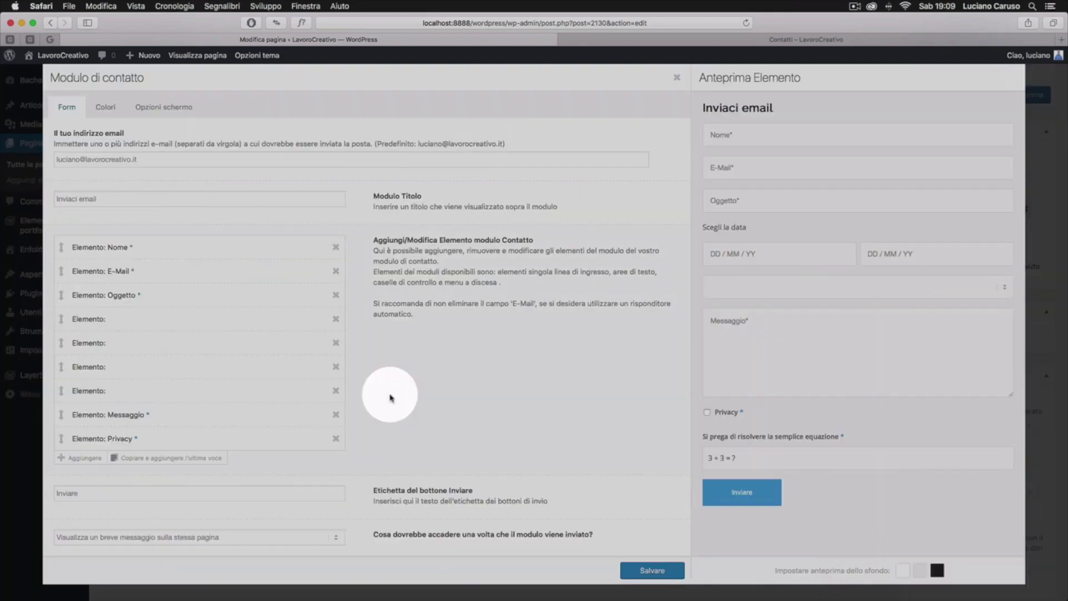
{"action": "left_click", "coordinate": [201, 366]}
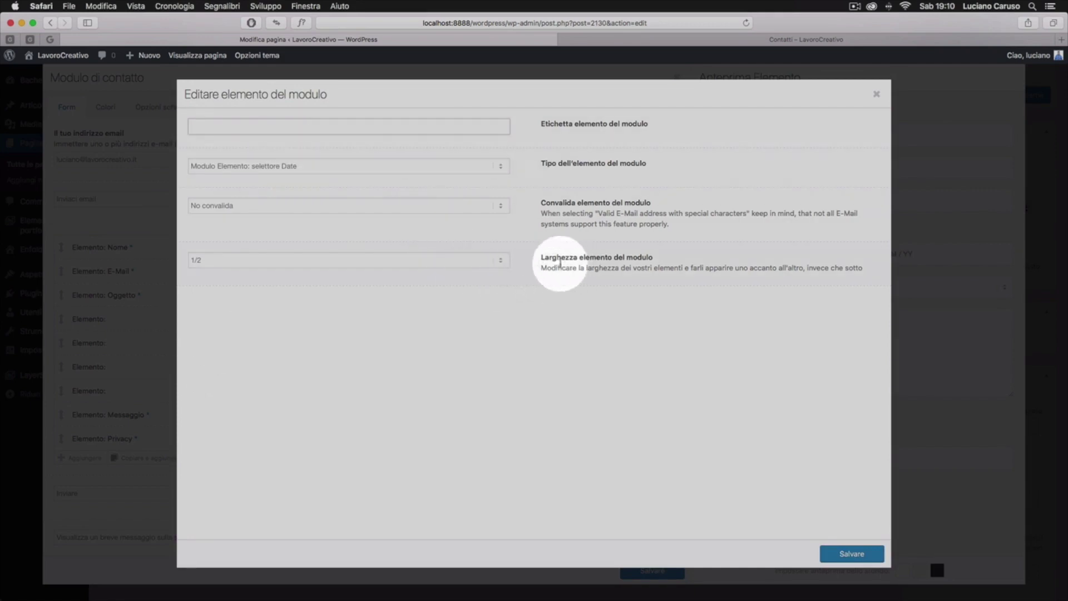
{"action": "left_click", "coordinate": [850, 553]}
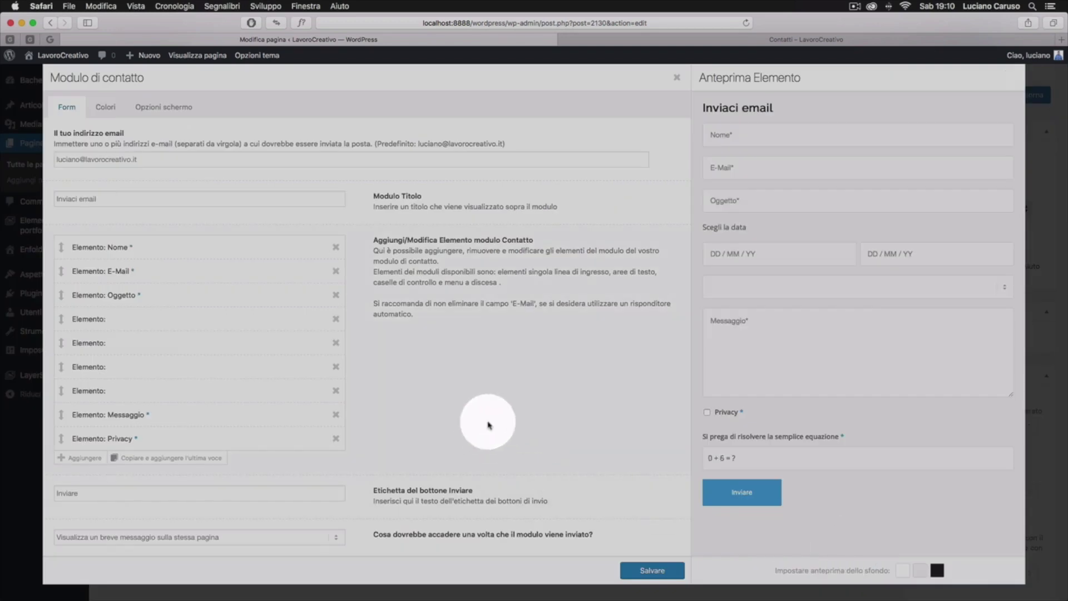
Step: Inspect the type and option settings of the form's dropdown element and the Messaggio text area, saving each
{"action": "left_click", "coordinate": [245, 398]}
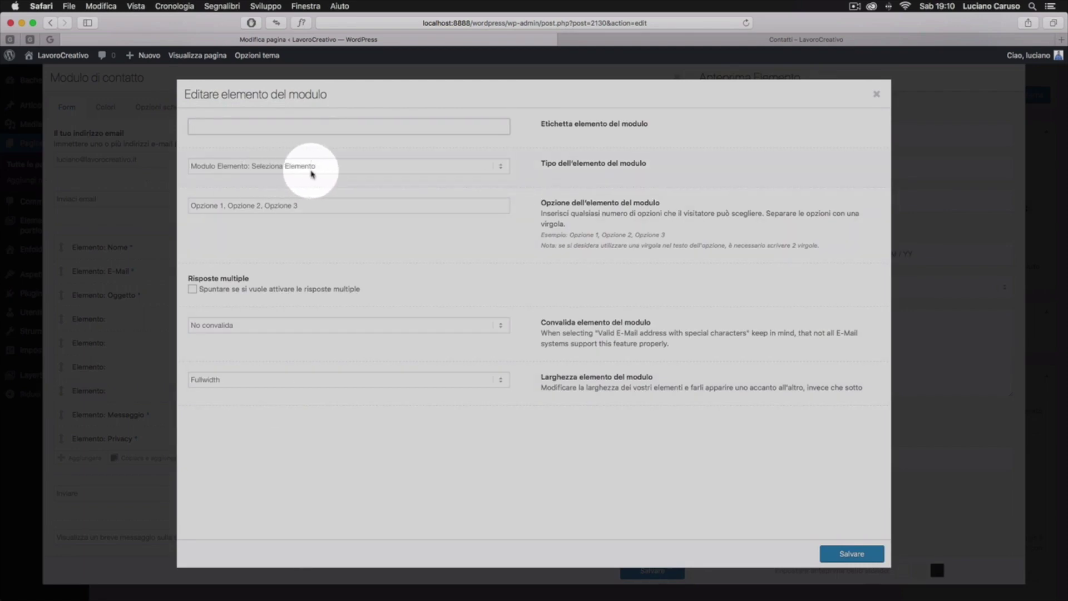
{"action": "left_click_drag", "start_coordinate": [304, 205], "coordinate": [184, 210]}
{"action": "left_click", "coordinate": [234, 222]}
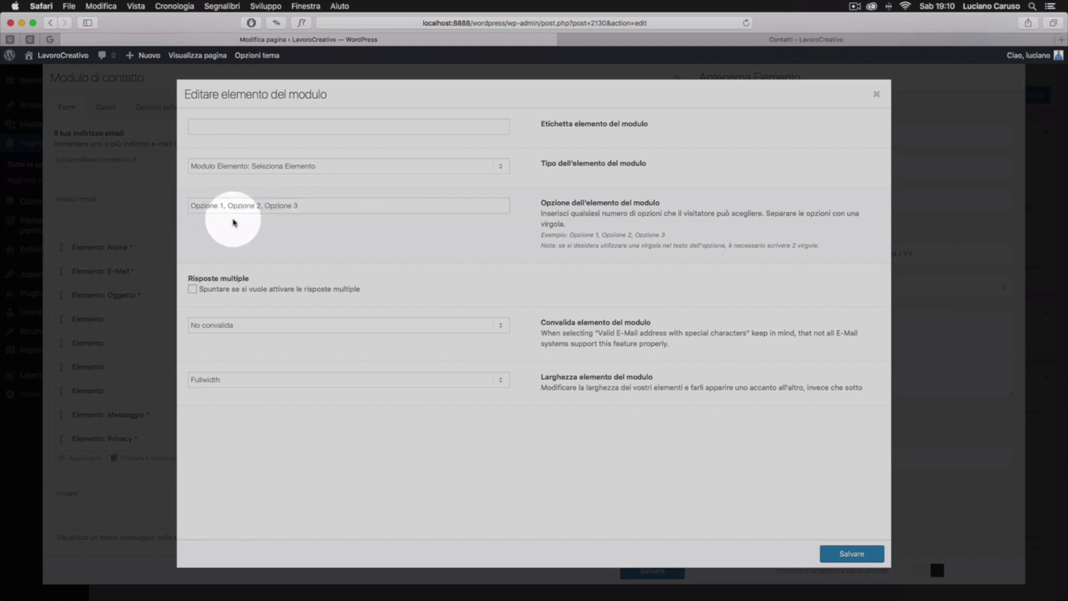
{"action": "left_click", "coordinate": [832, 554]}
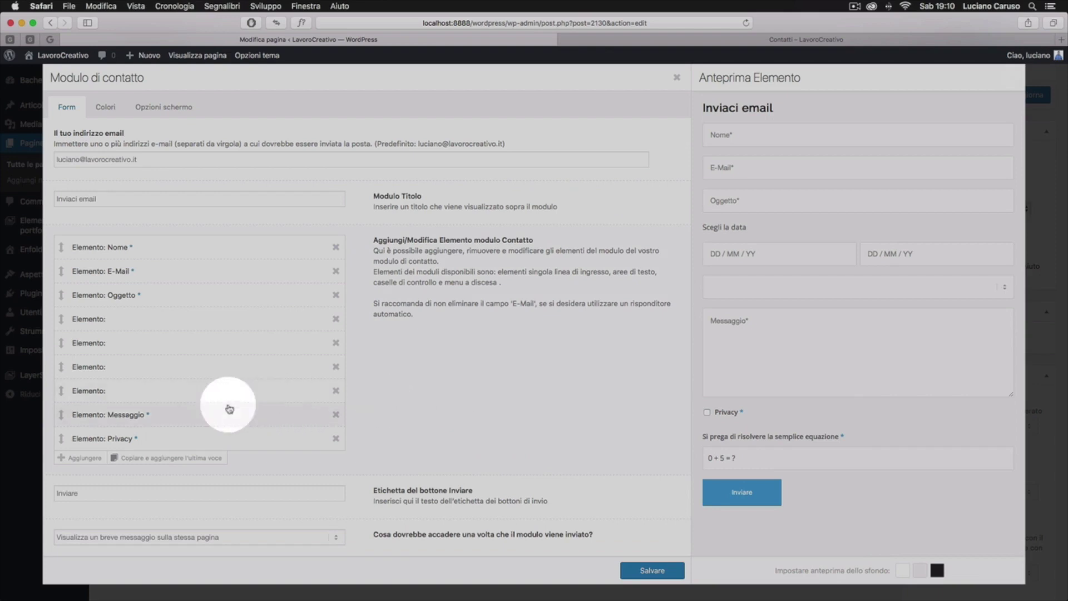
{"action": "left_click", "coordinate": [184, 420]}
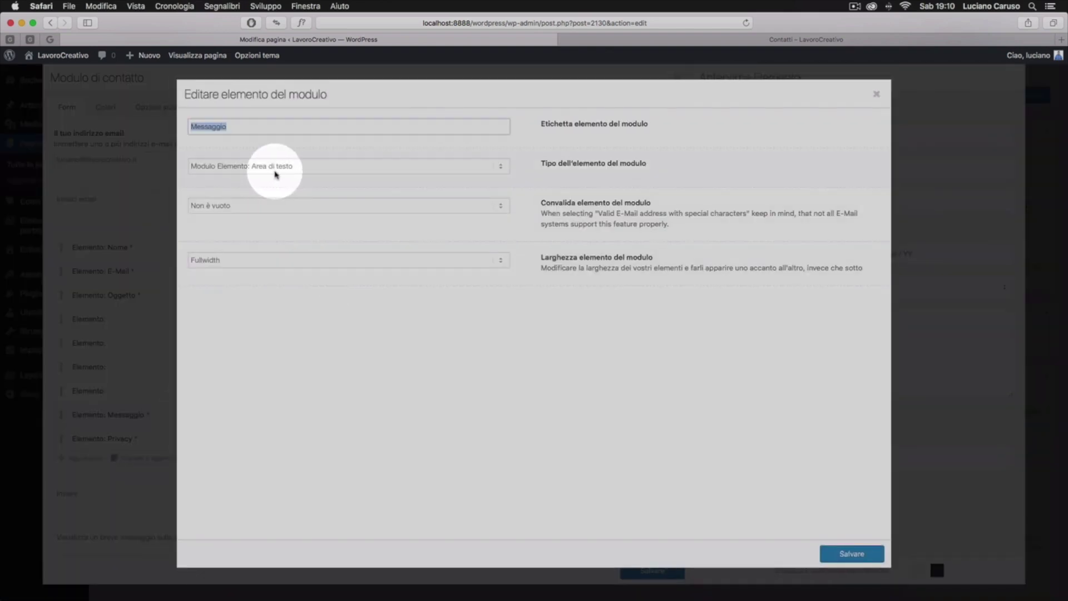
{"action": "left_click", "coordinate": [845, 554]}
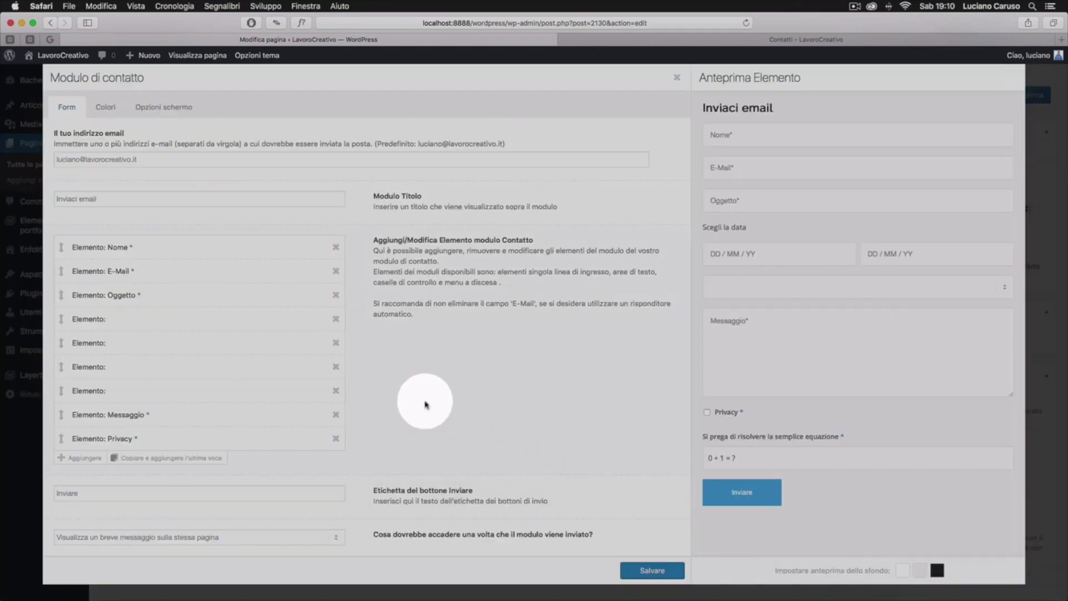
Step: Inspect and save the form's Privacy checkbox element, and review the contact form's captcha setting
{"action": "left_click", "coordinate": [202, 439]}
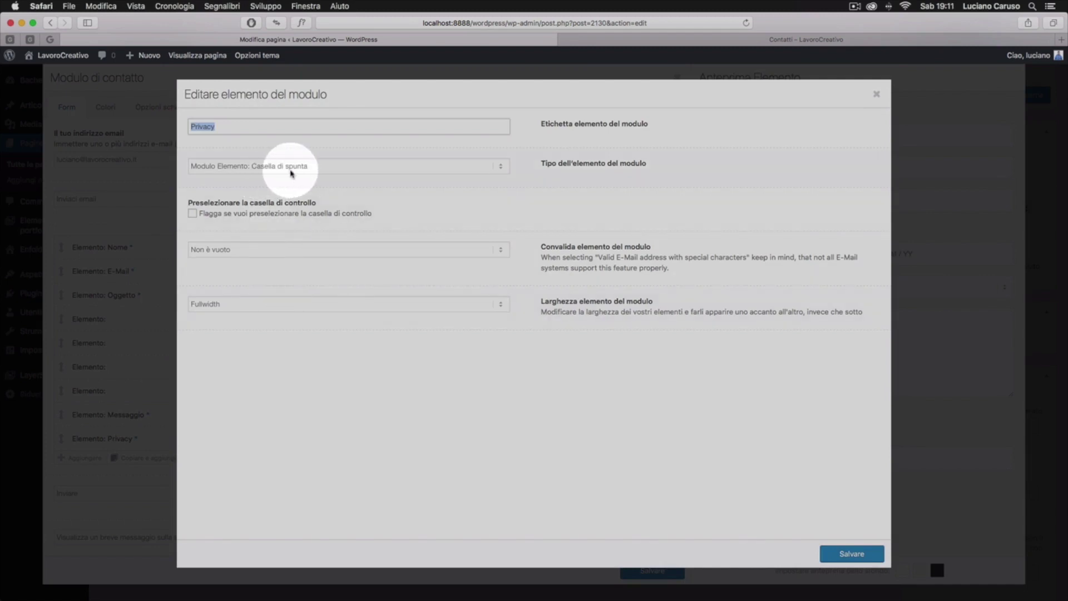
{"action": "left_click", "coordinate": [846, 554]}
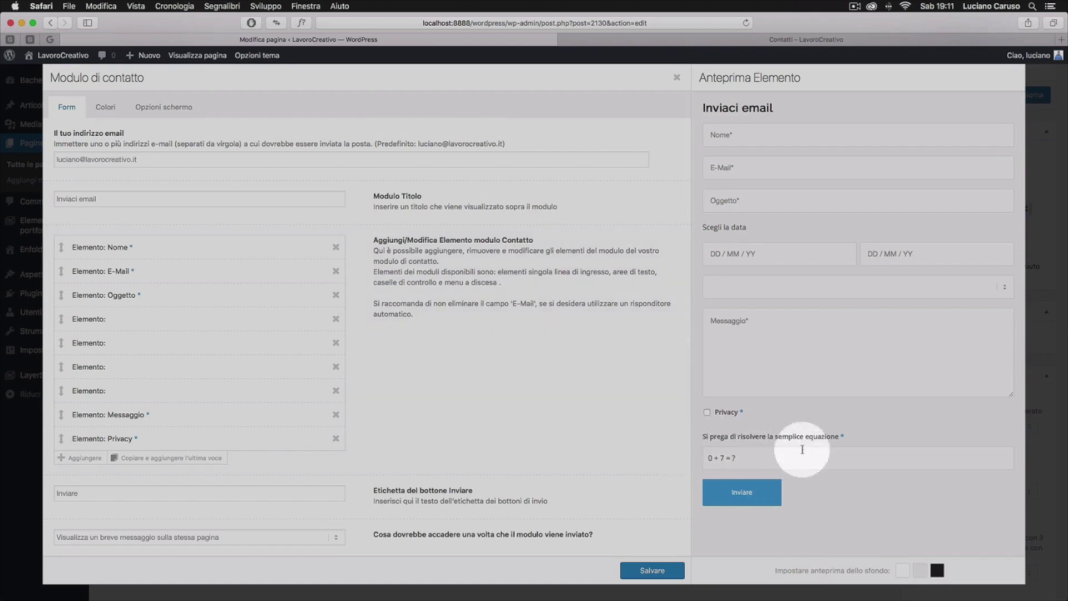
{"action": "scroll", "coordinate": [483, 421], "scroll_direction": "down", "scroll_amount": 6}
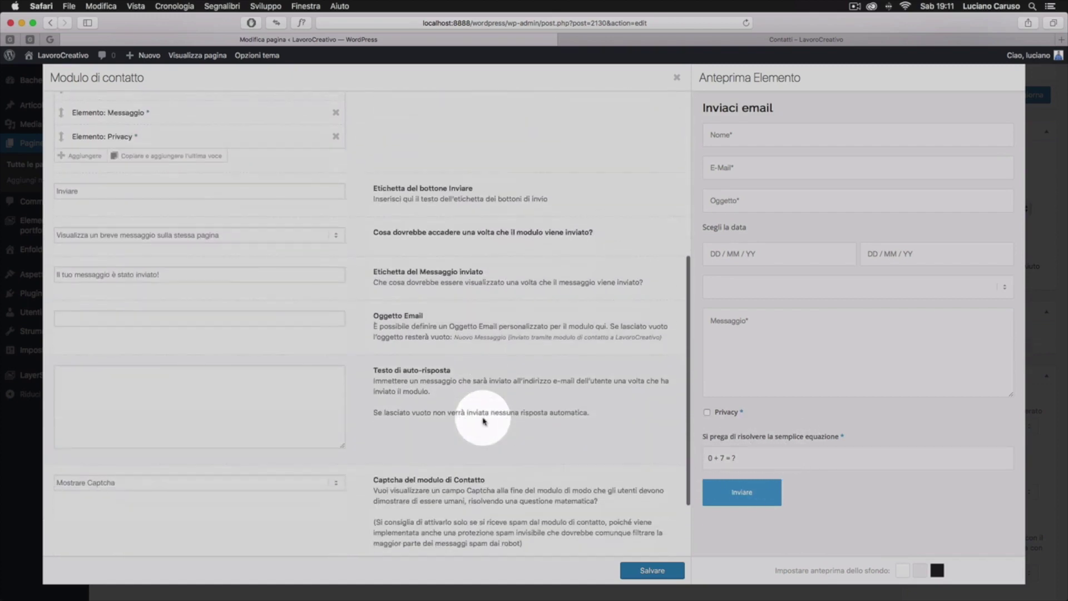
{"action": "scroll", "coordinate": [482, 421], "scroll_direction": "down", "scroll_amount": 2}
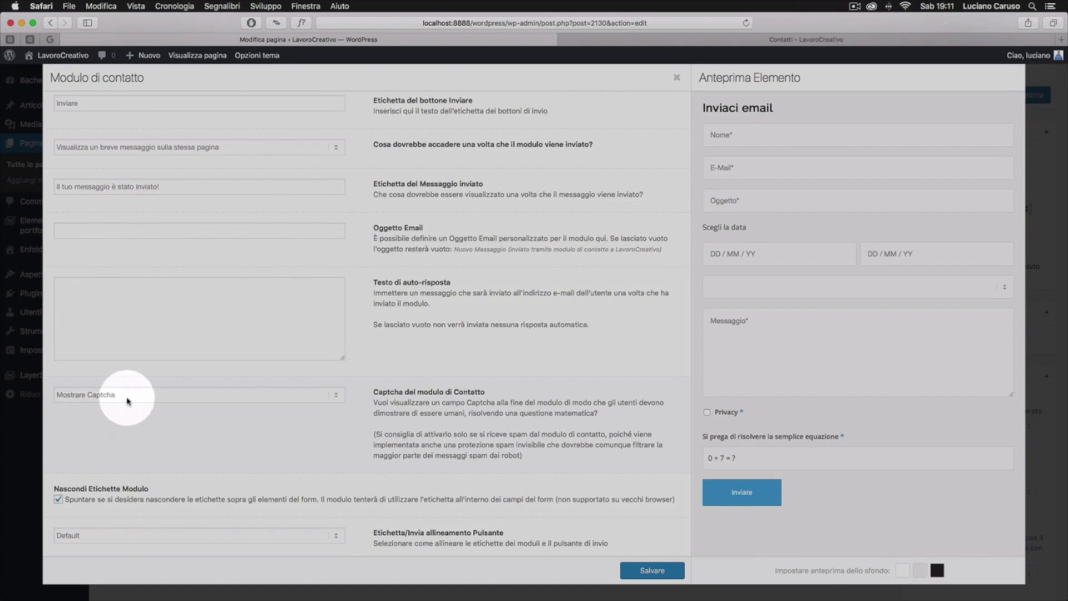
{"action": "scroll", "coordinate": [424, 315], "scroll_direction": "up", "scroll_amount": 8}
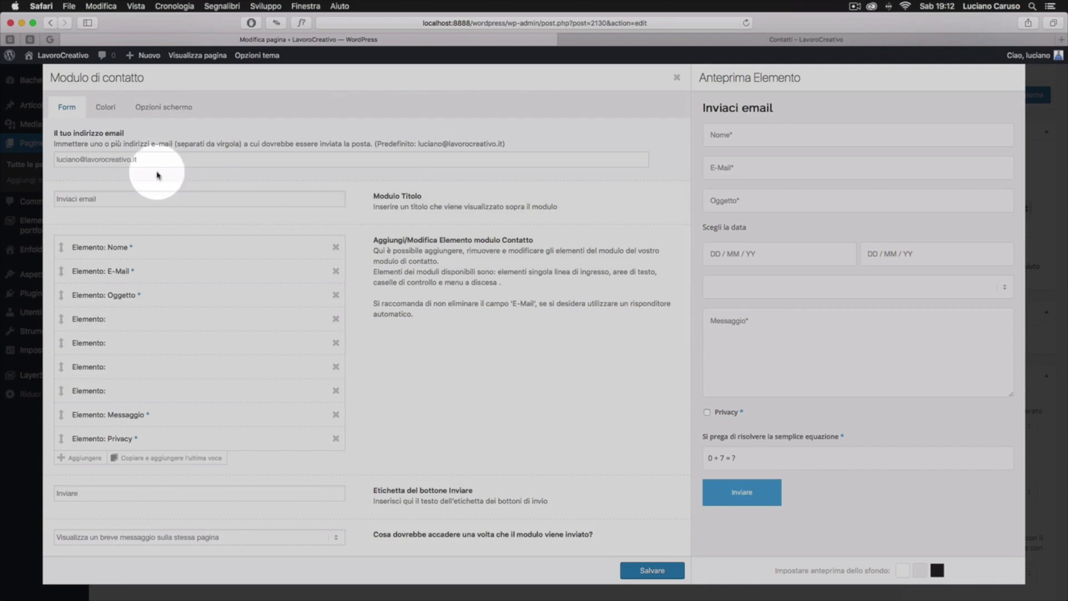
Step: Review the contact form's after-submission action choices, sent-message label, email subject and auto-reply text settings
{"action": "scroll", "coordinate": [412, 352], "scroll_direction": "down", "scroll_amount": 5}
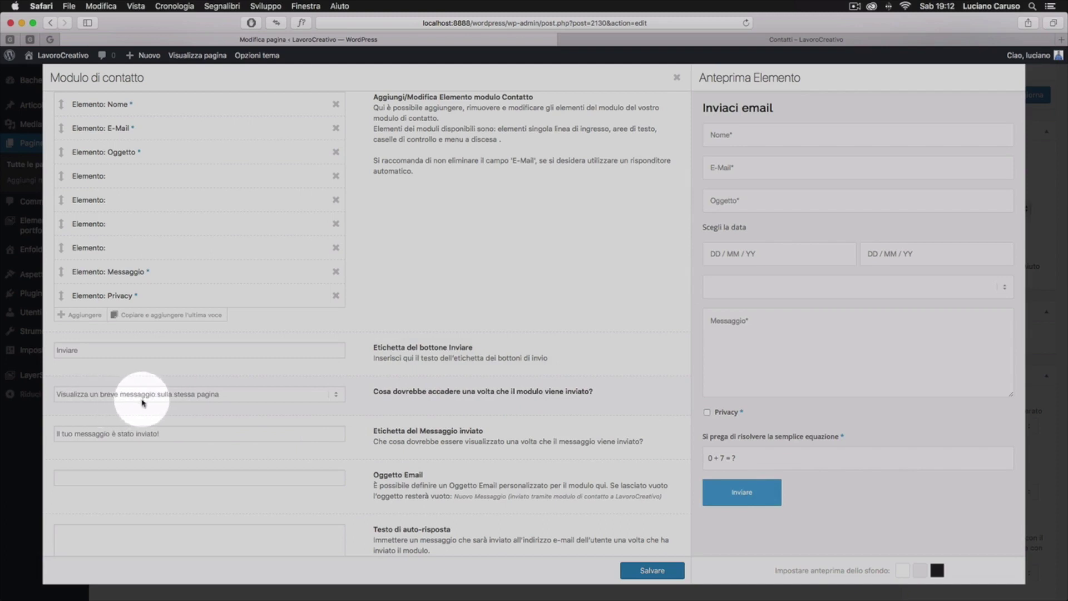
{"action": "left_click", "coordinate": [195, 397]}
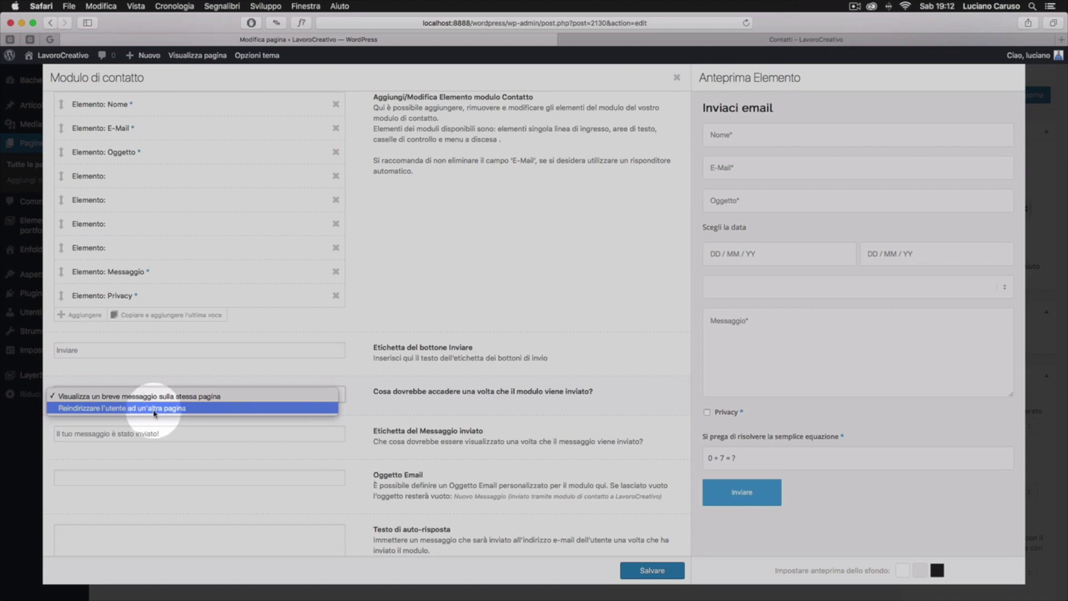
{"action": "left_click", "coordinate": [309, 395]}
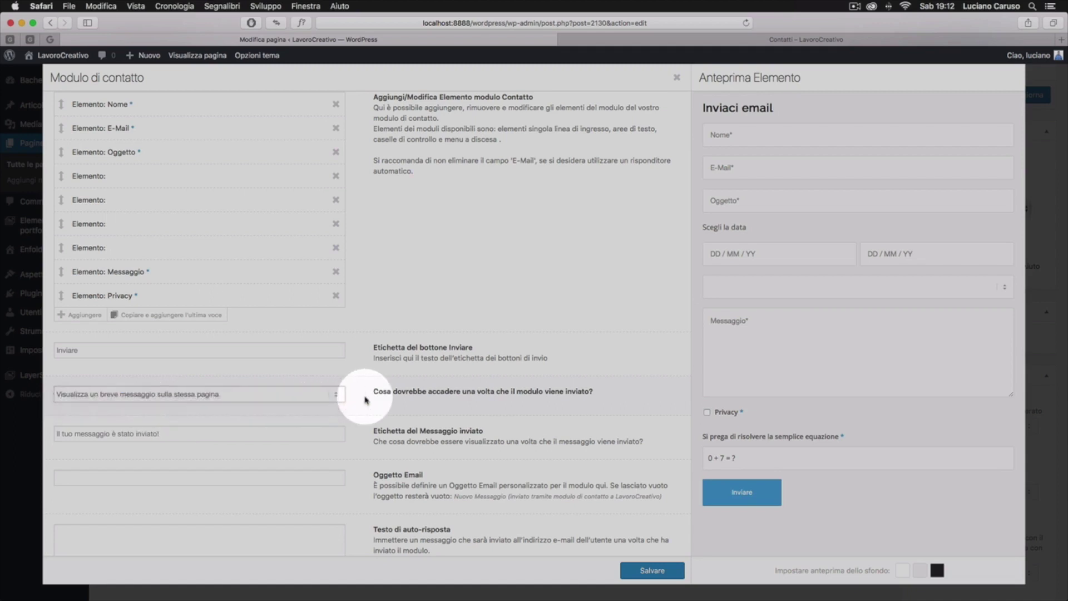
{"action": "scroll", "coordinate": [369, 398], "scroll_direction": "down", "scroll_amount": 2}
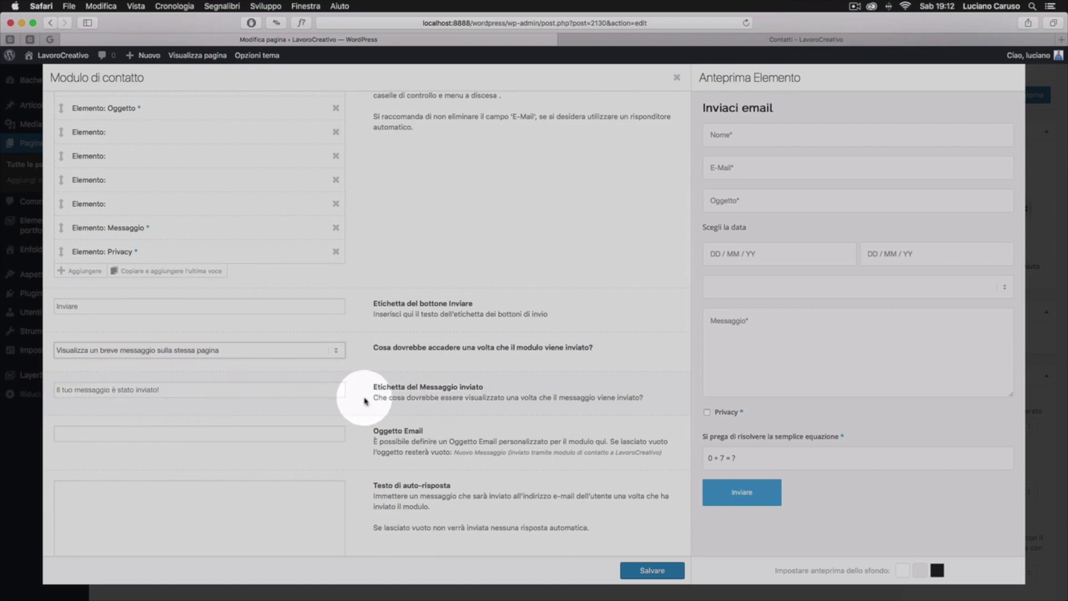
{"action": "scroll", "coordinate": [364, 400], "scroll_direction": "down", "scroll_amount": 2}
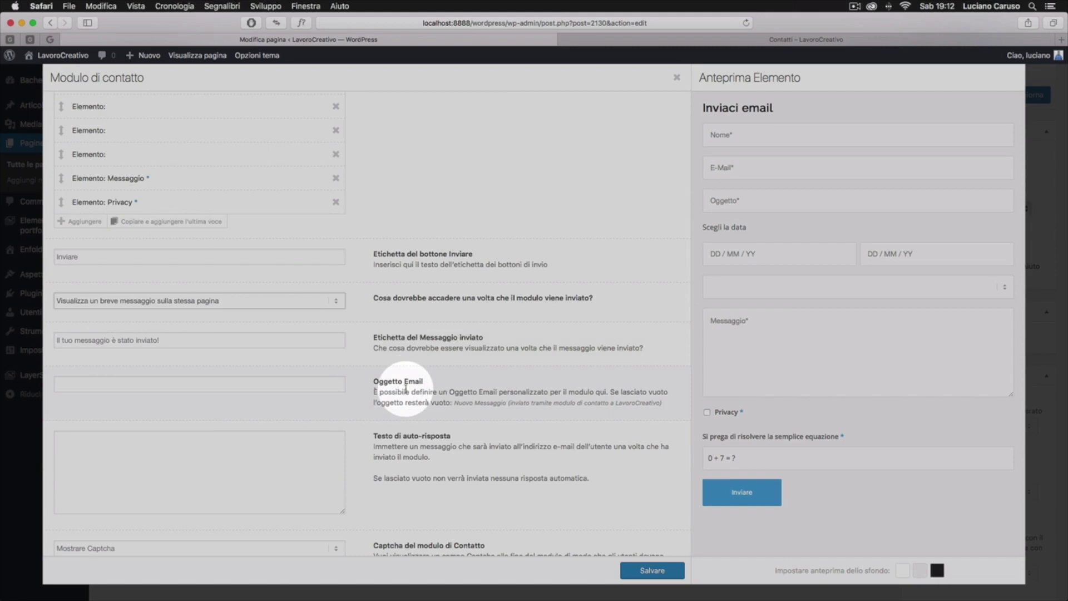
{"action": "scroll", "coordinate": [406, 390], "scroll_direction": "down", "scroll_amount": 2}
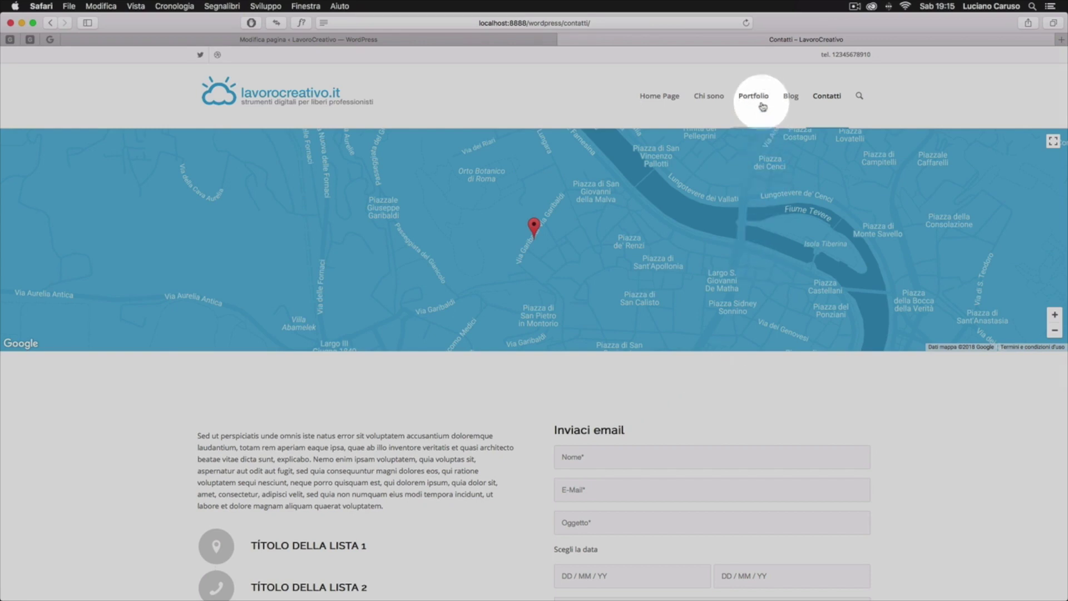
Step: Switch to the published Contatti page and reveal the Portfolio submenu in the site navigation
{"action": "mouse_move", "coordinate": [756, 97]}
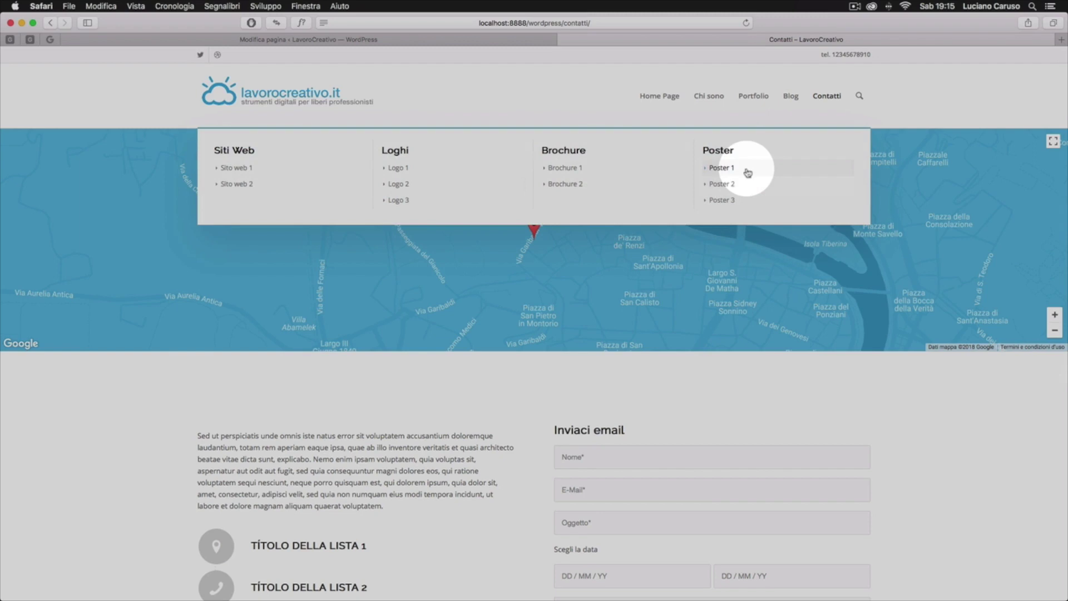